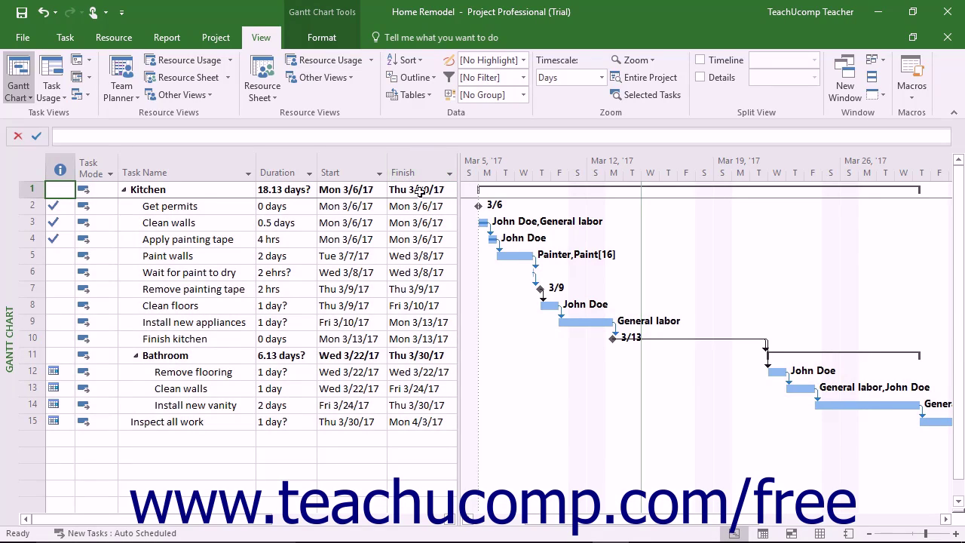
Step: Turn on the Timeline pane above the Home Remodel Gantt chart and preview its formatting options
left_click(701, 60)
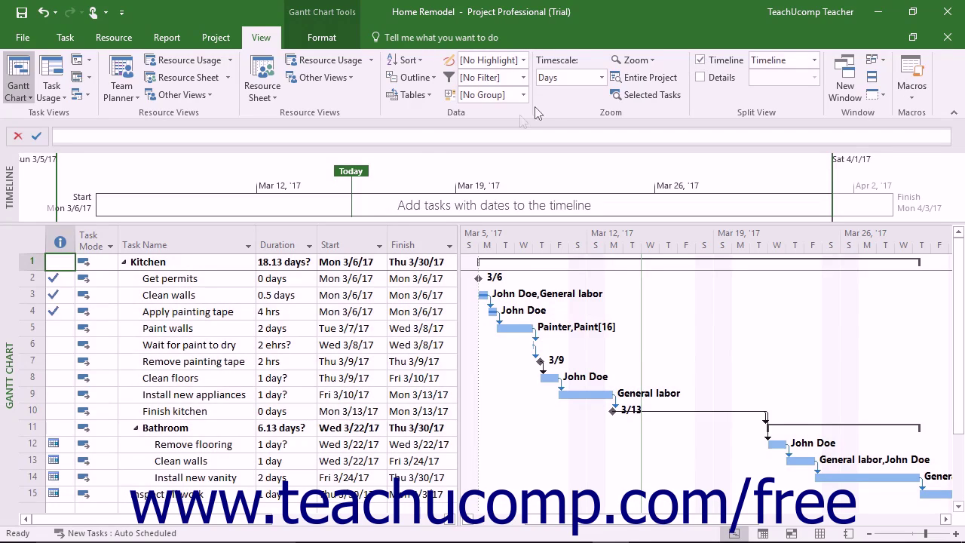
left_click(432, 172)
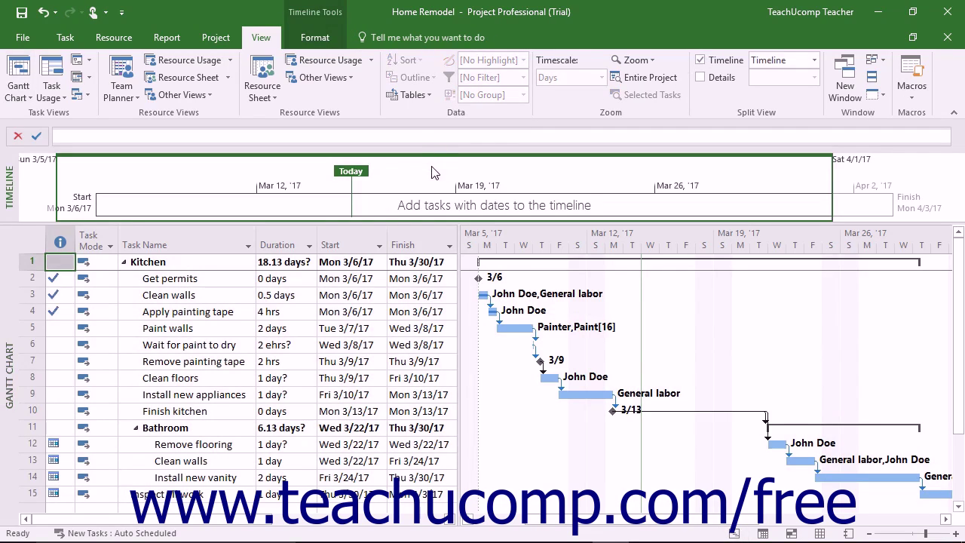
left_click(334, 39)
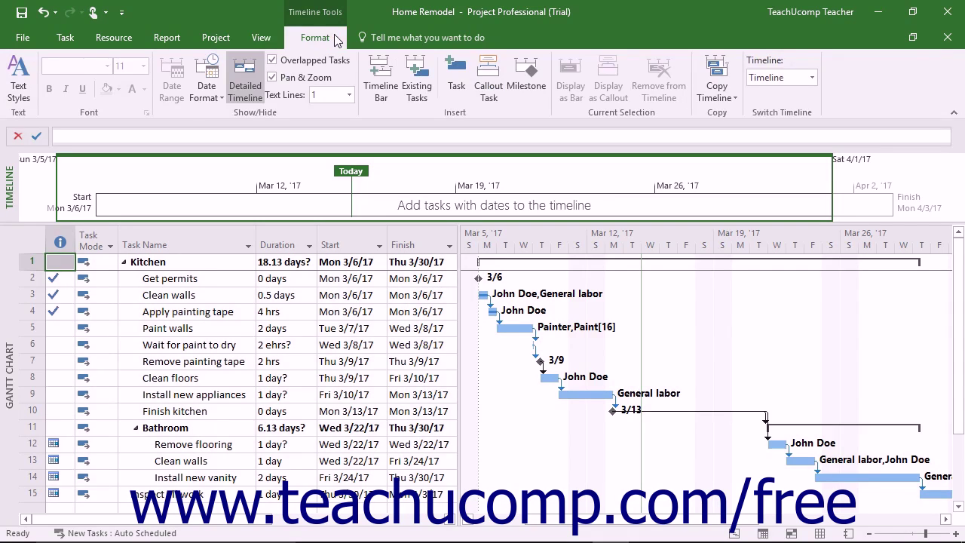
left_click(149, 279)
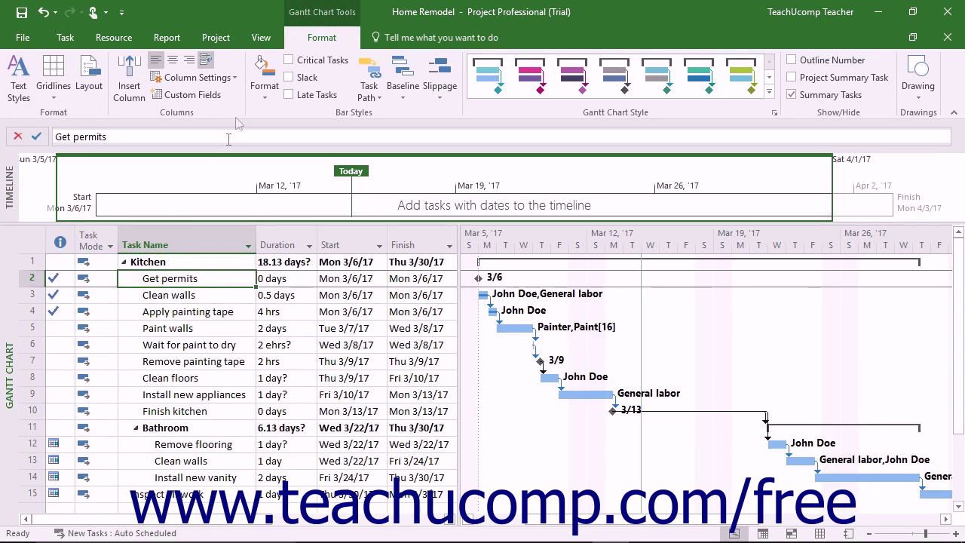
left_click(261, 37)
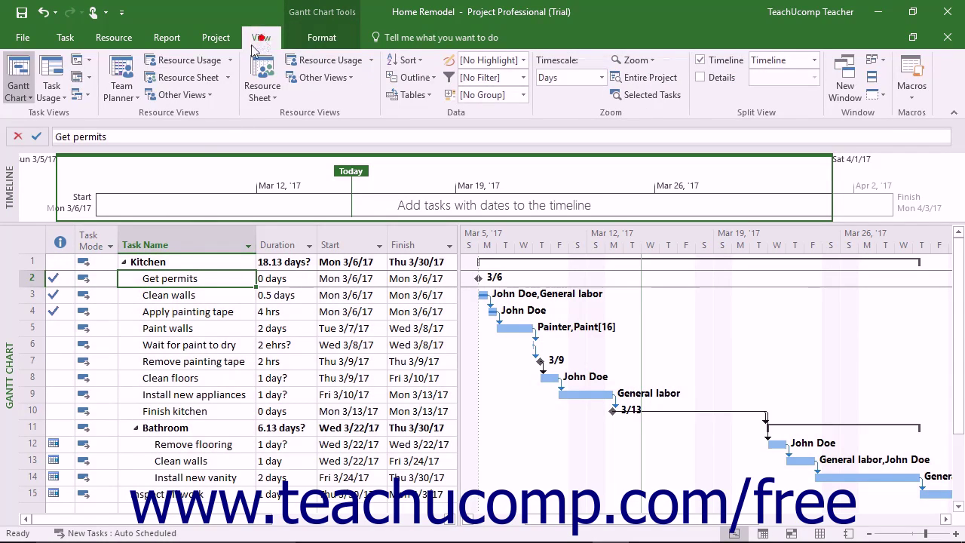
Step: Switch the main view to the full-window Timeline and bring up its formatting options
left_click(89, 94)
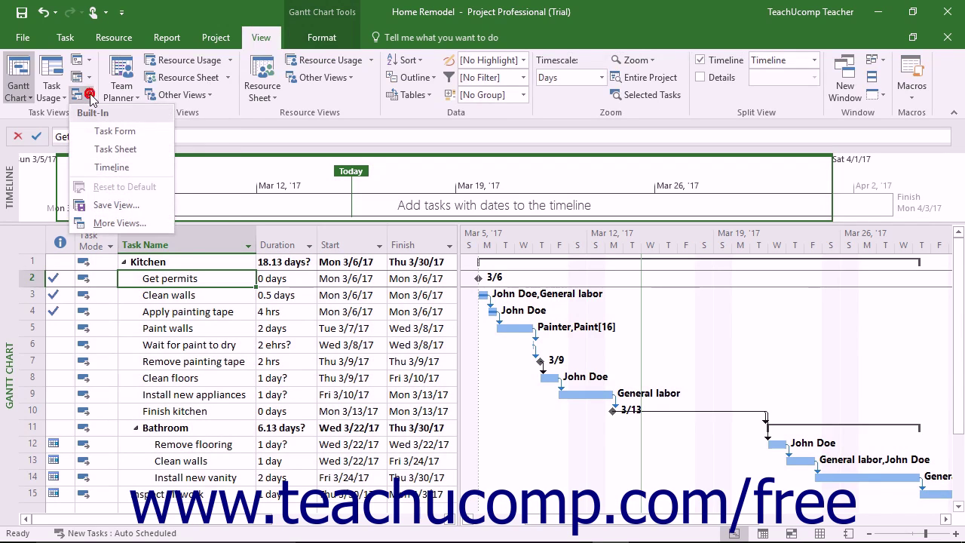
left_click(104, 166)
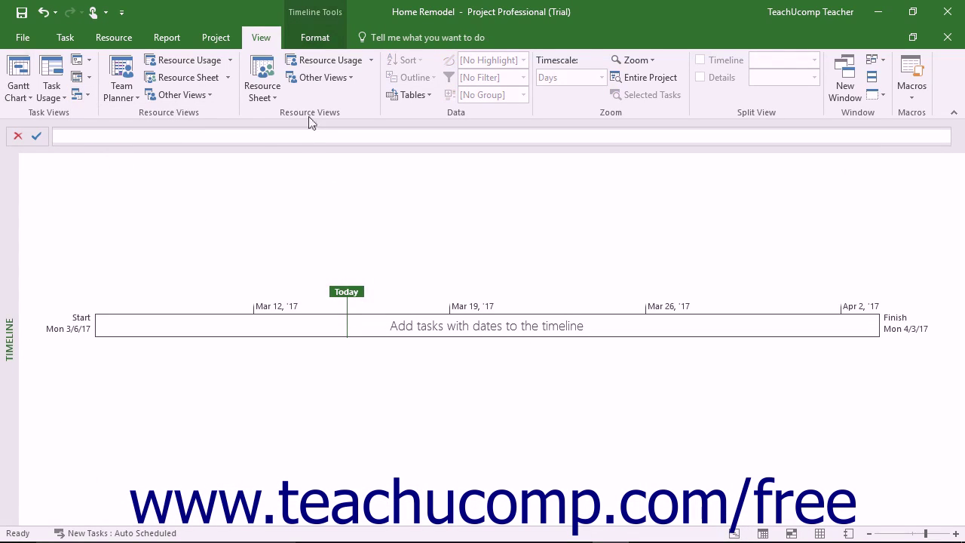
left_click(327, 39)
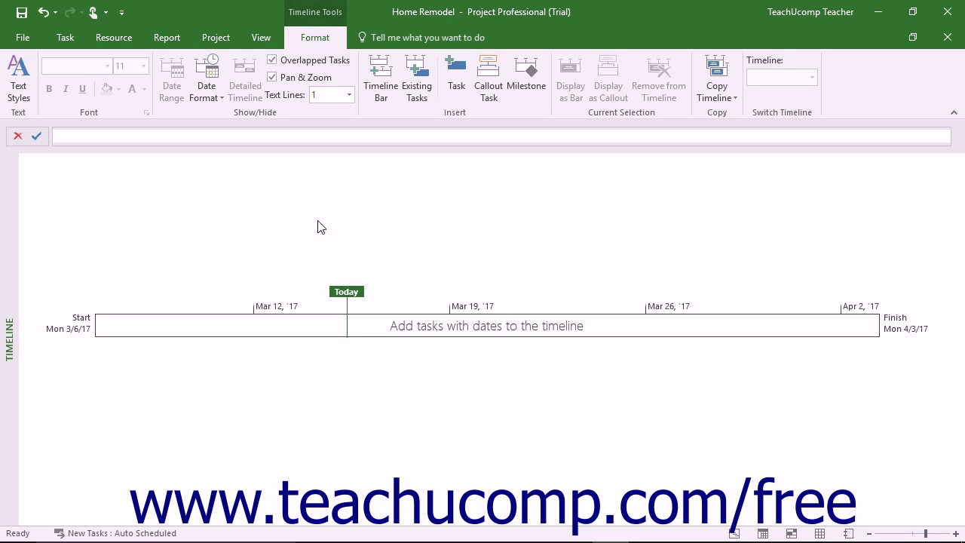
Step: Add Bathroom, Remove flooring, Clean walls, Install new vanity and Home Remodel via Existing Tasks
left_click(414, 96)
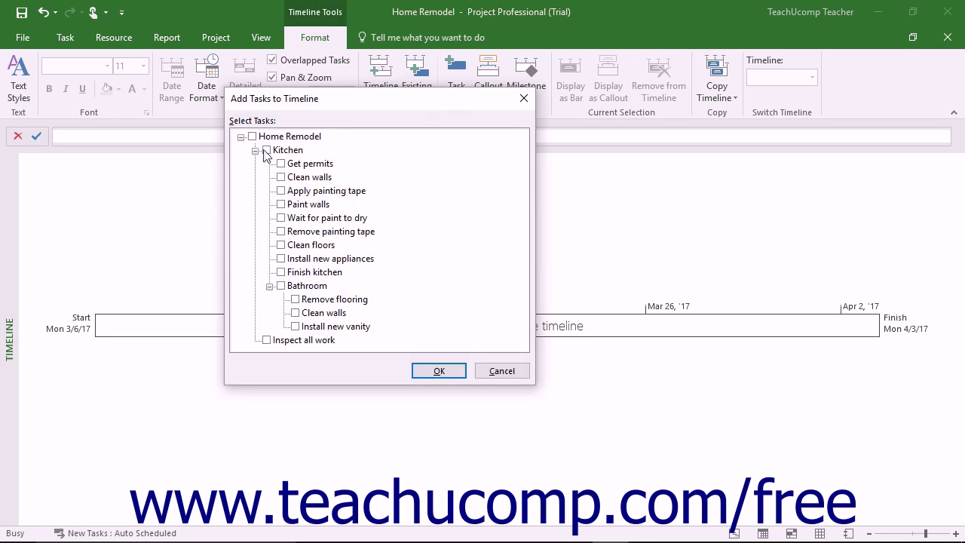
left_click(280, 285)
left_click(293, 299)
left_click(294, 313)
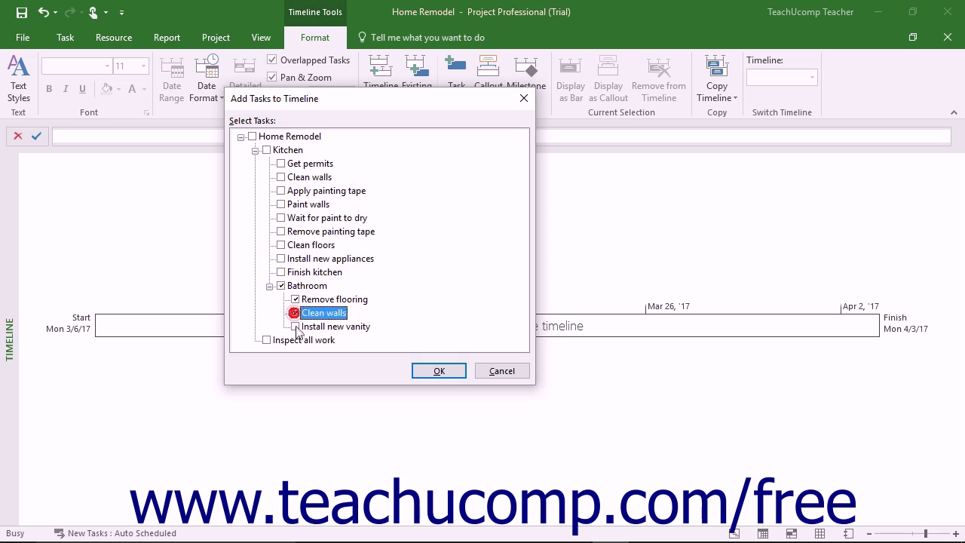
left_click(295, 326)
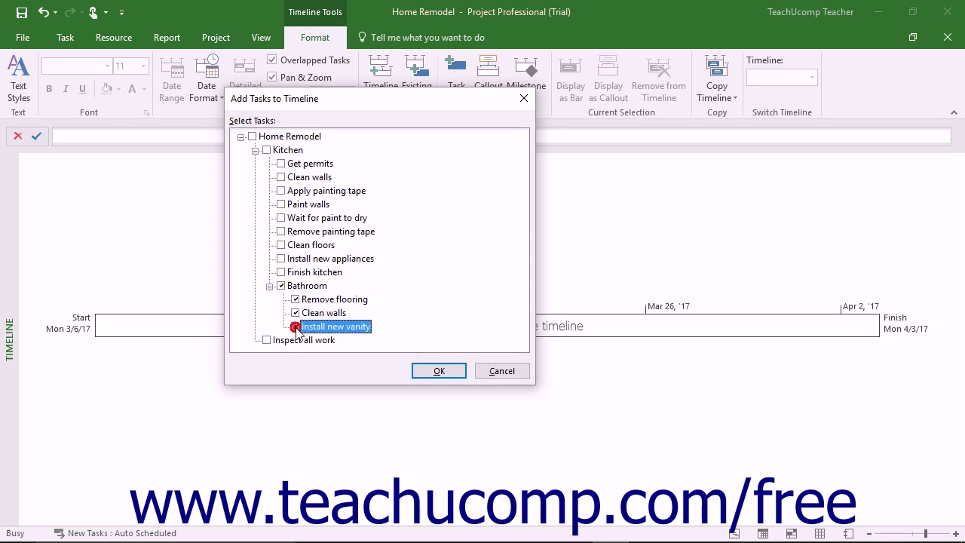
left_click(253, 138)
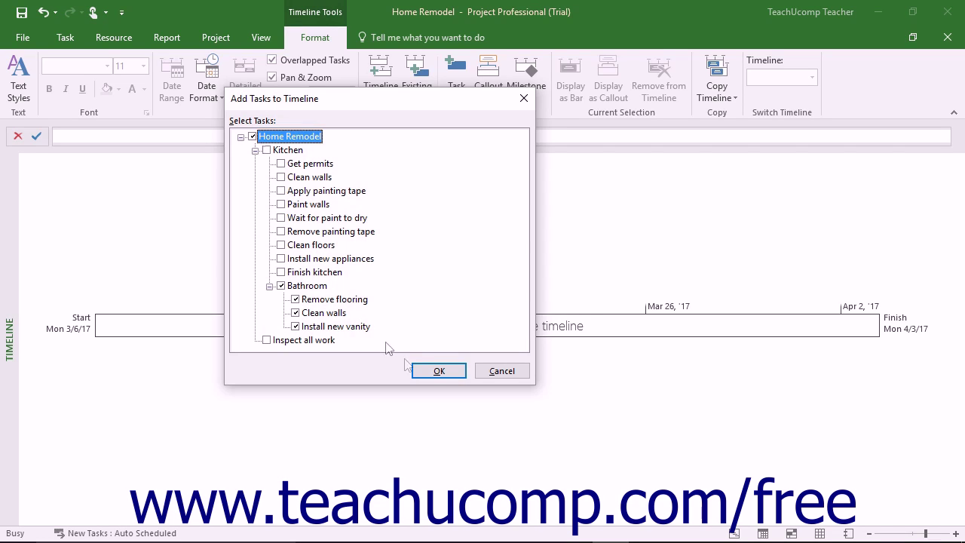
left_click(432, 370)
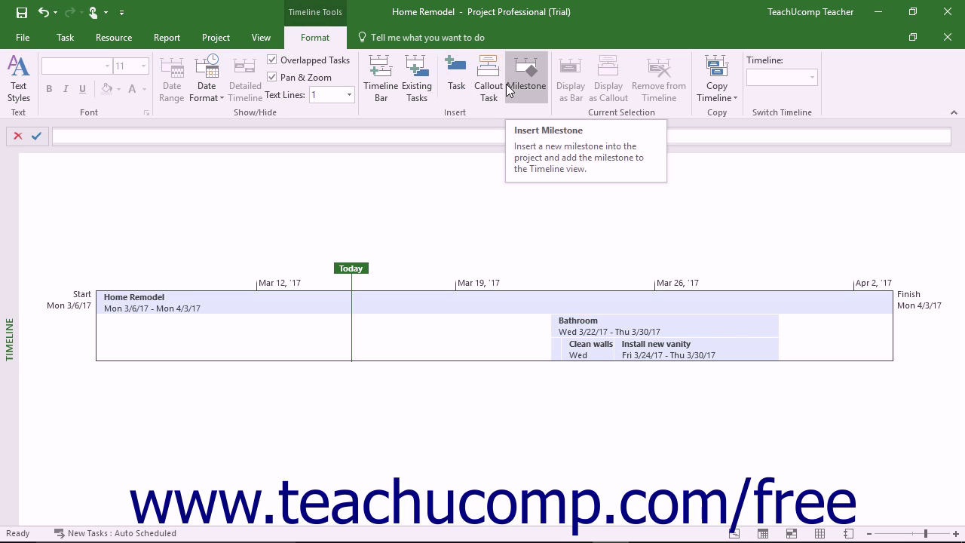
left_click(455, 87)
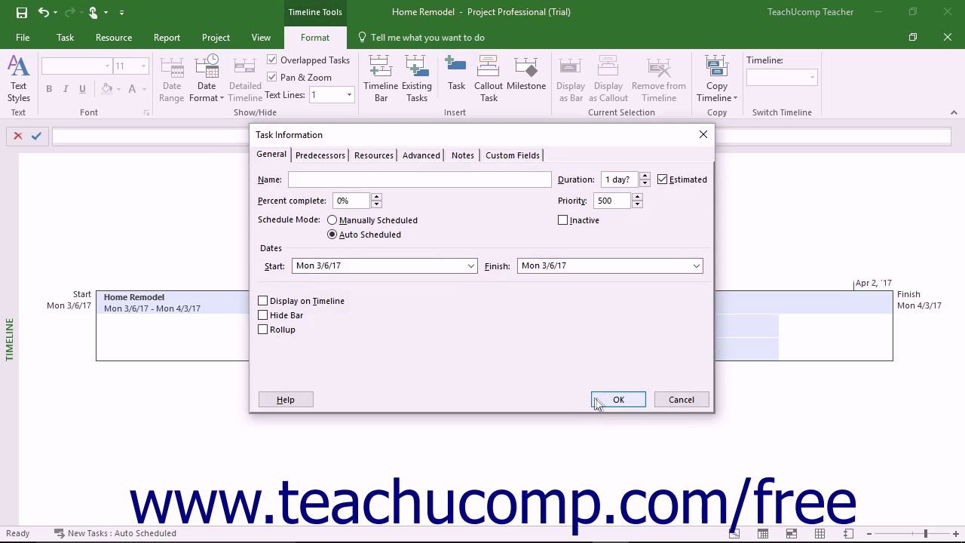
left_click(671, 406)
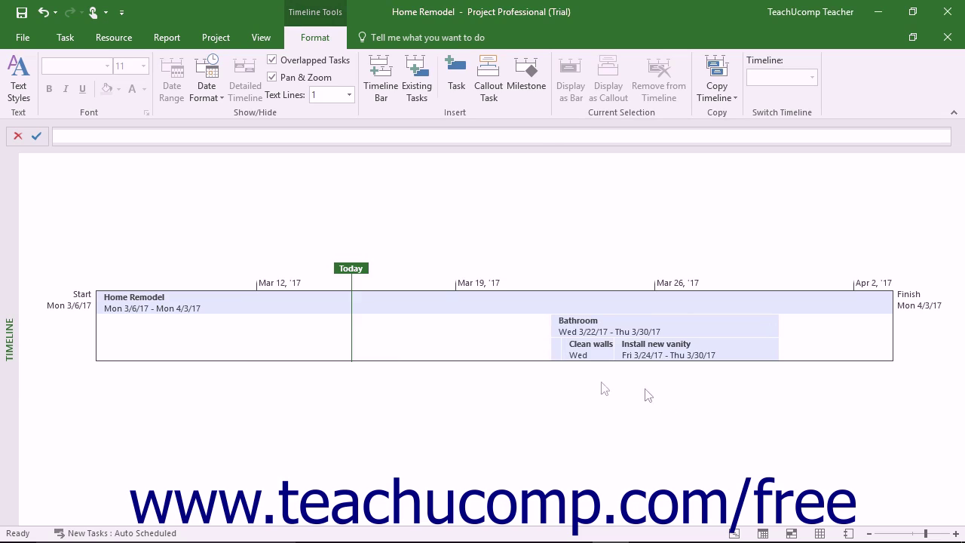
Step: Check the timeline date format choices, then switch from the full Timeline back to Gantt Chart
left_click(217, 98)
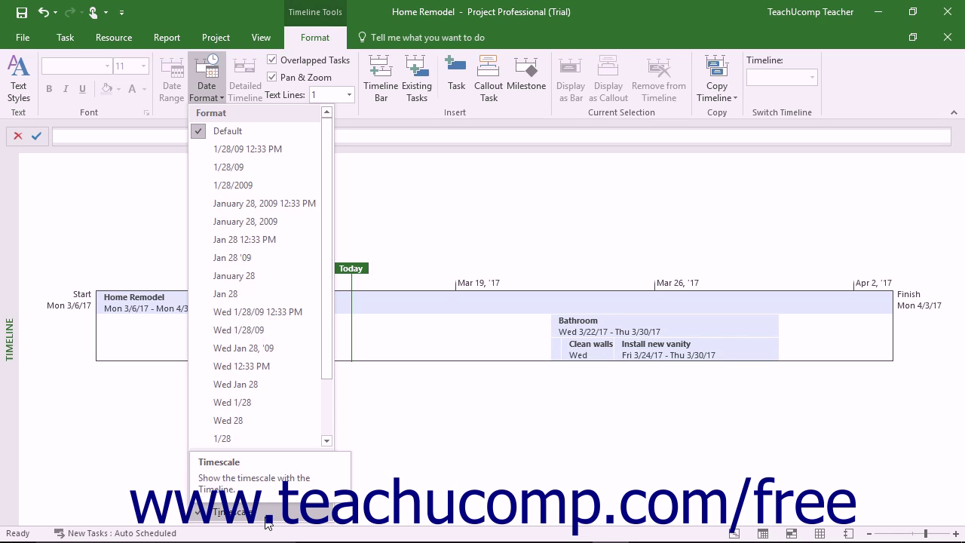
left_click(256, 41)
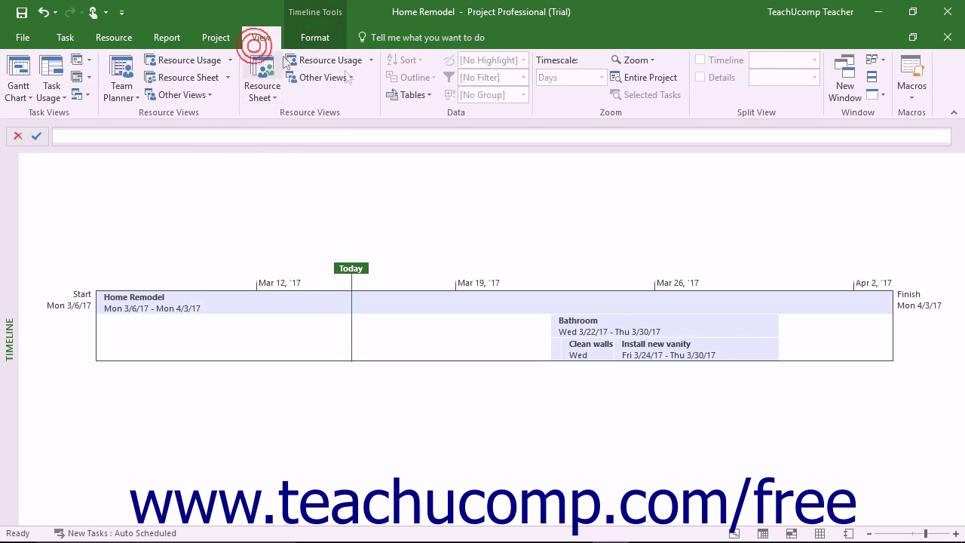
left_click(18, 65)
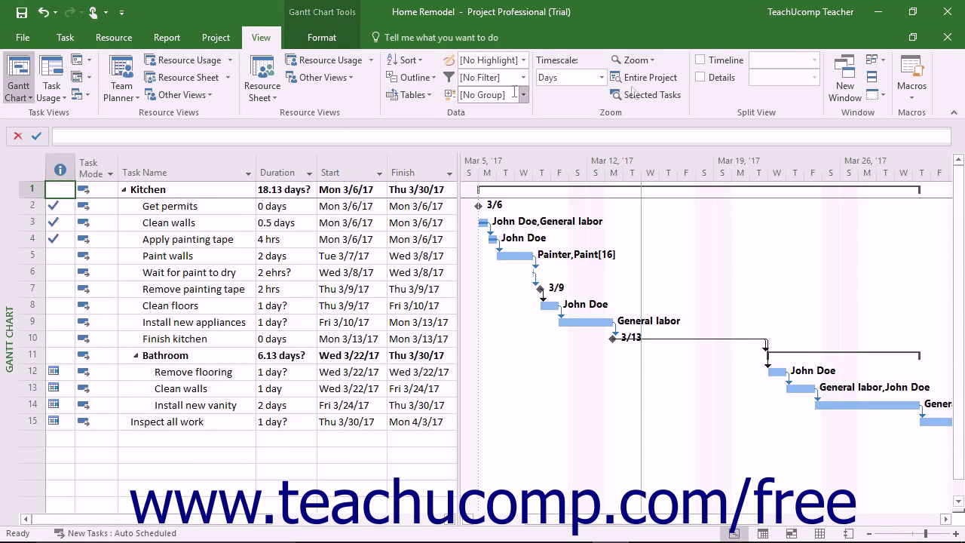
Step: Re-show the Timeline pane above the Gantt chart and toggle Detailed Timeline off and back on
left_click(700, 60)
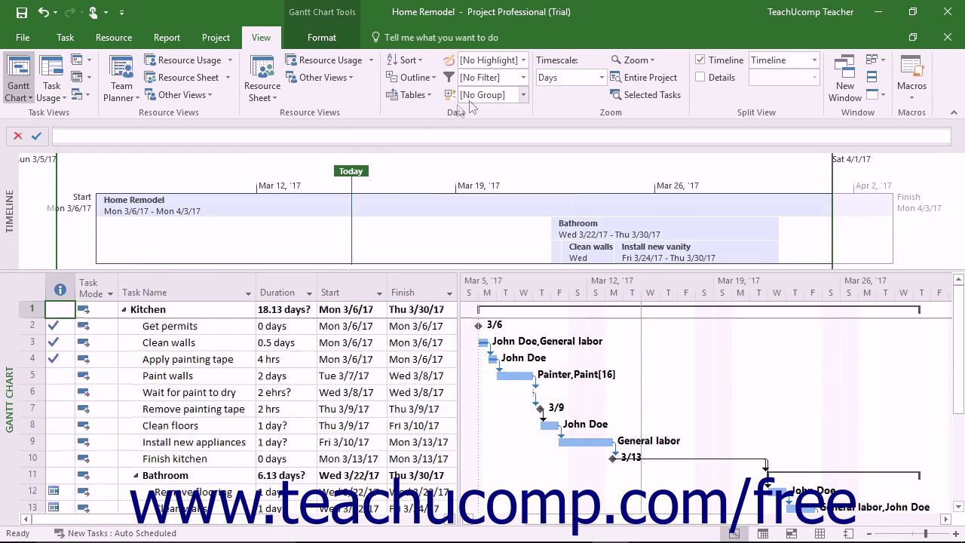
left_click(294, 200)
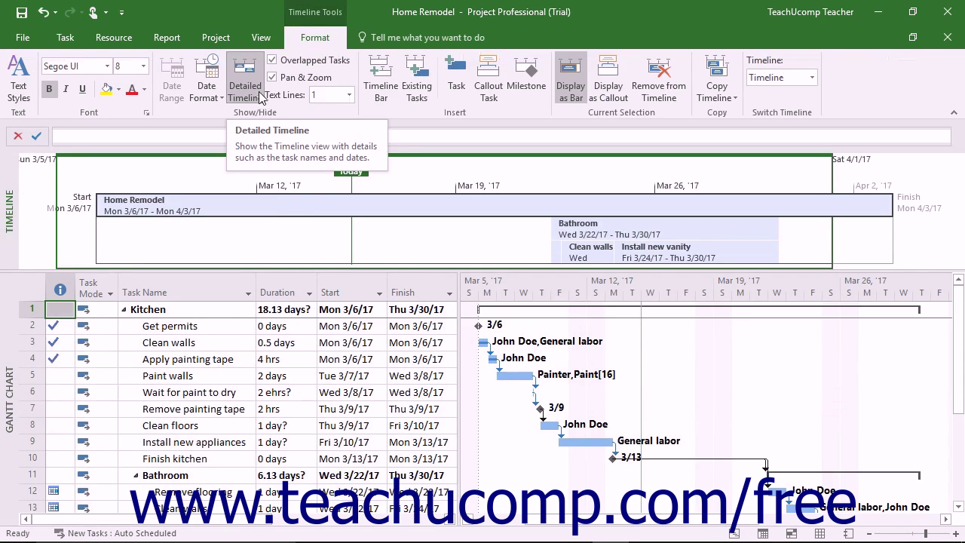
left_click(259, 95)
left_click(246, 87)
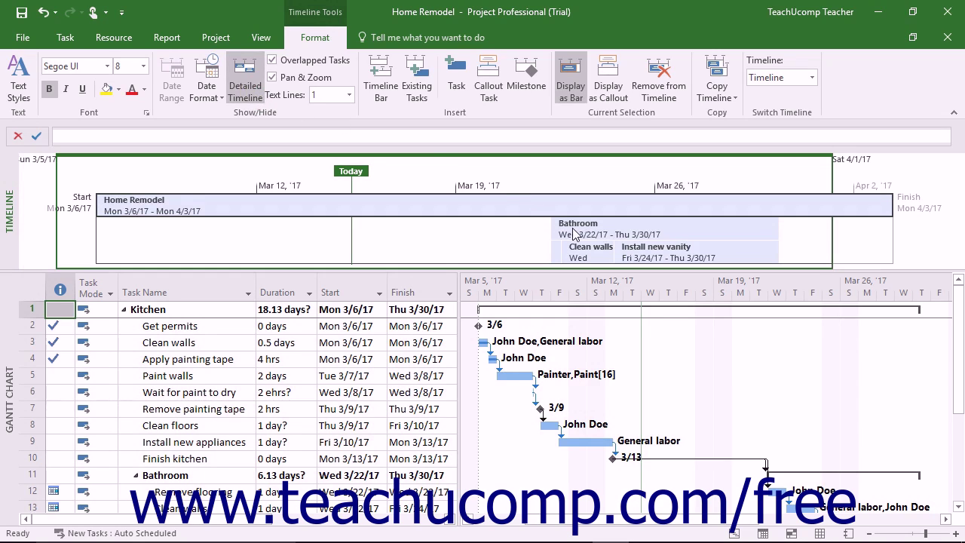
mouse_move(575, 234)
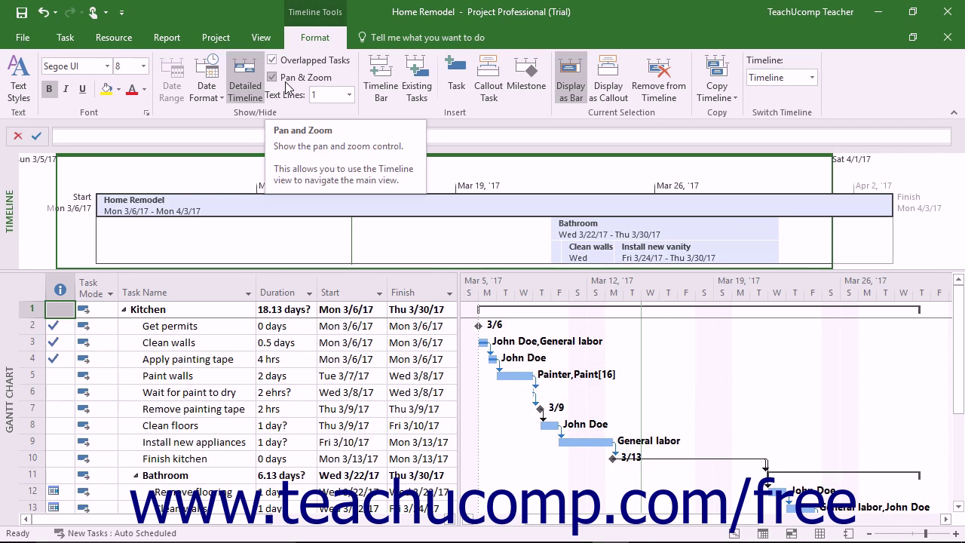
Step: Style timeline task names as Segoe UI, Bold, size 8, blue text through Text Styles
left_click(348, 95)
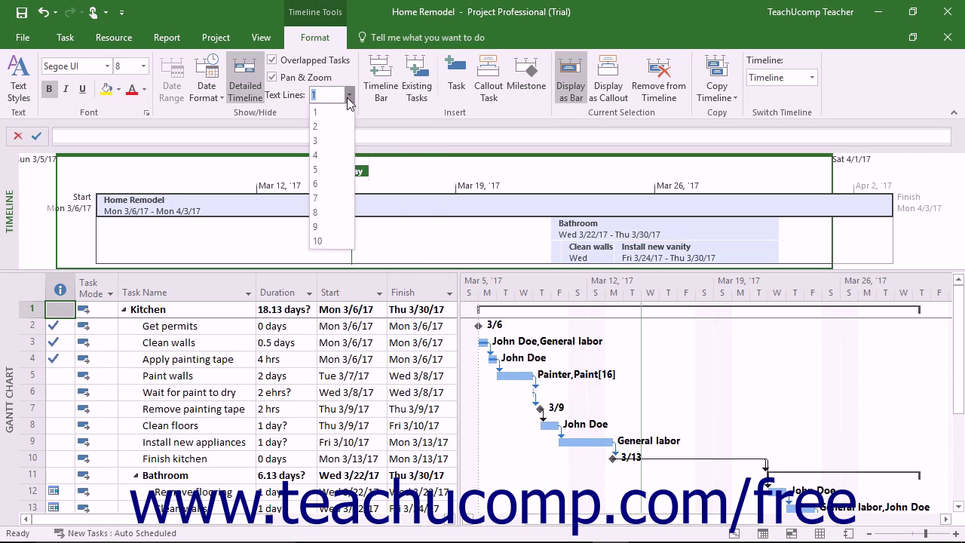
left_click(347, 96)
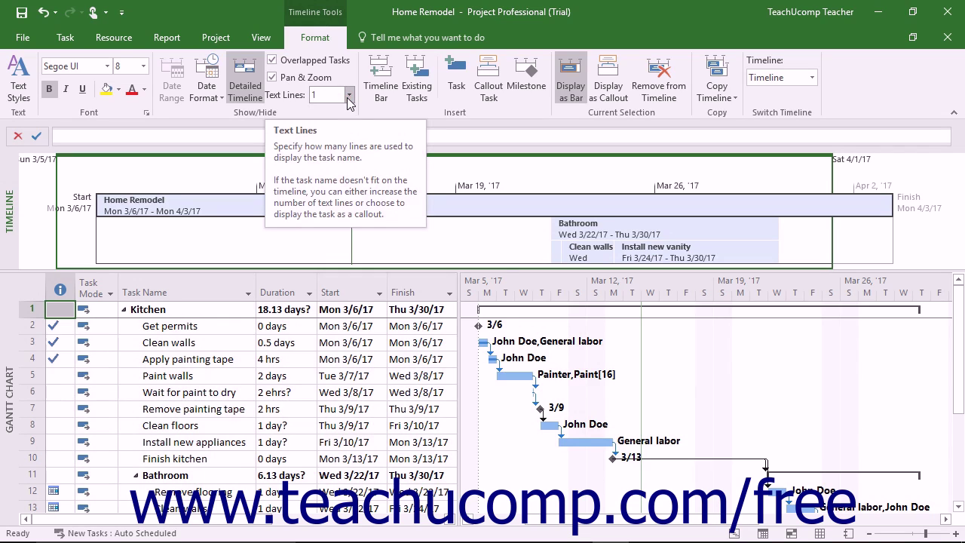
left_click(30, 96)
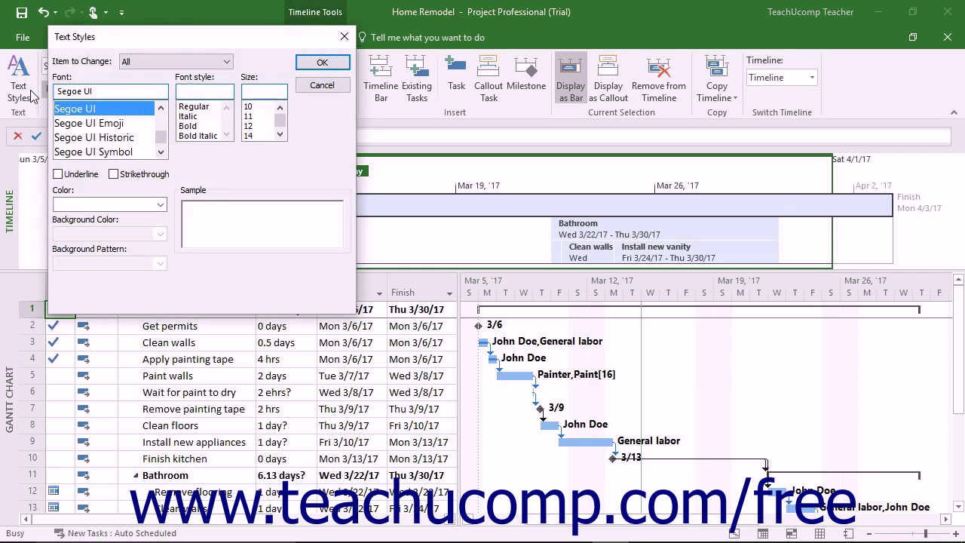
left_click(226, 62)
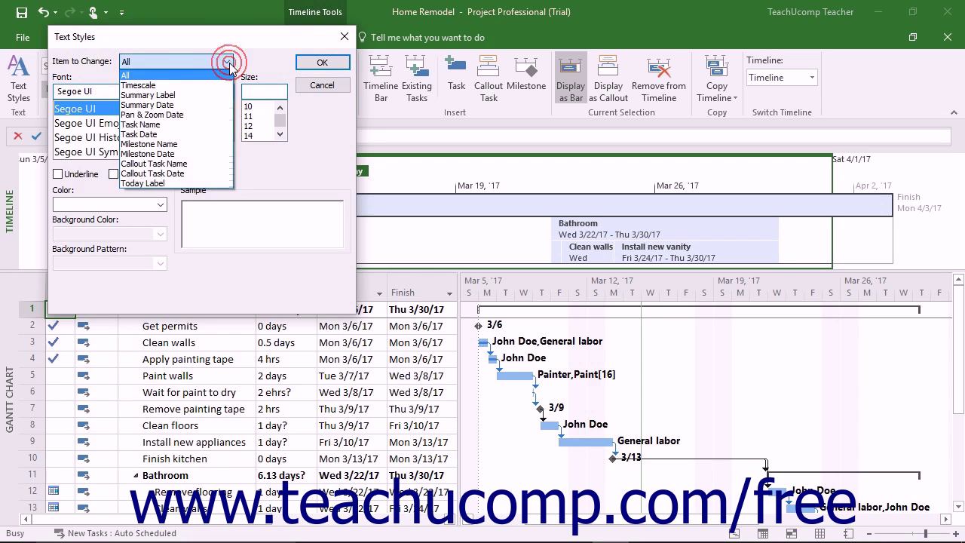
left_click(198, 125)
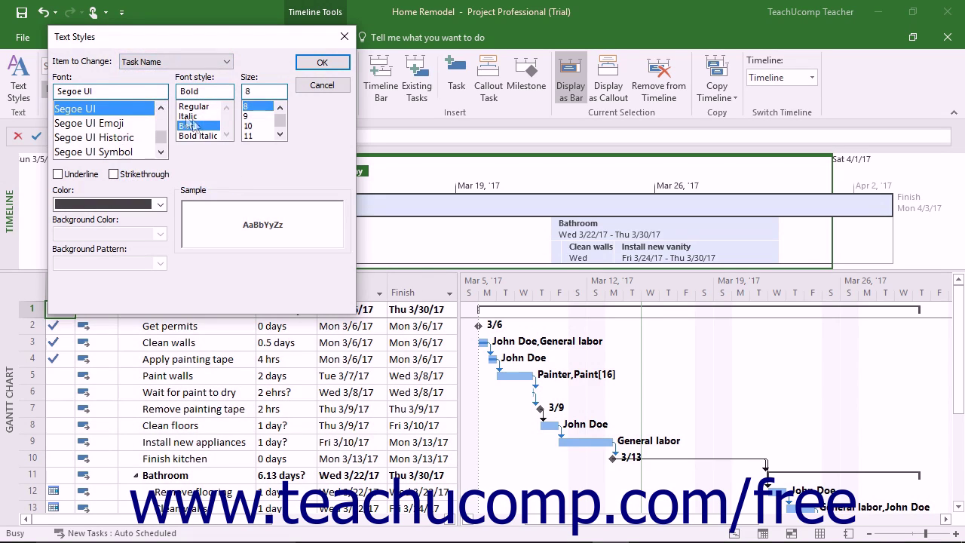
left_click(137, 85)
left_click(196, 92)
left_click(270, 91)
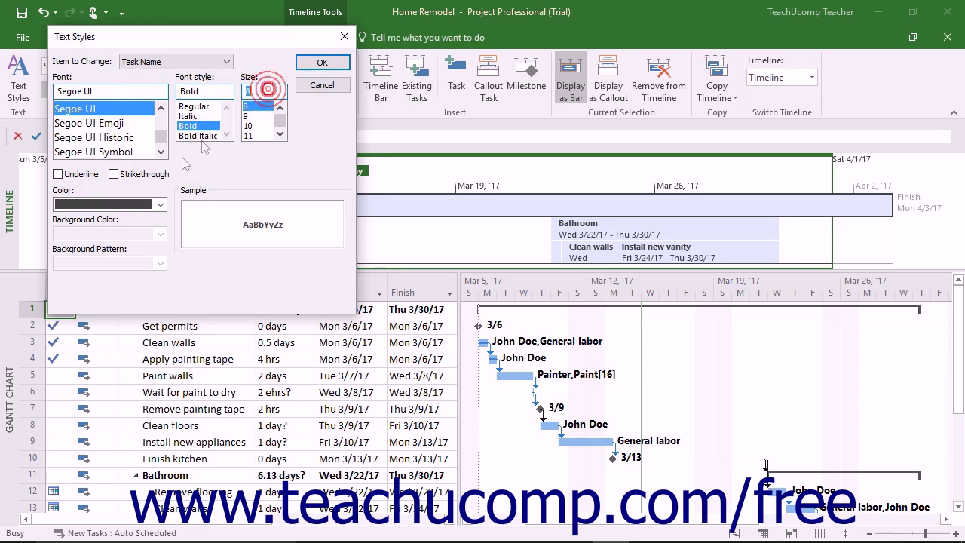
left_click(162, 205)
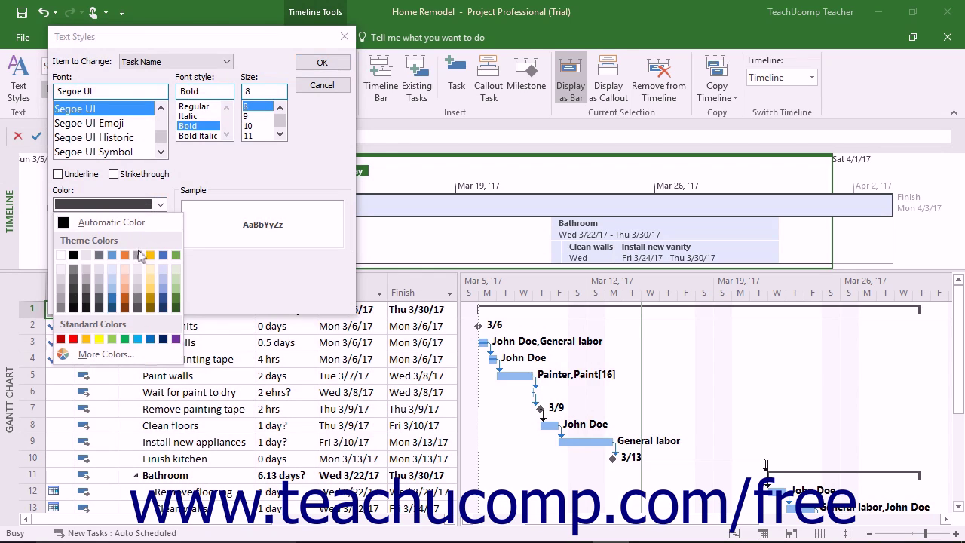
left_click(161, 256)
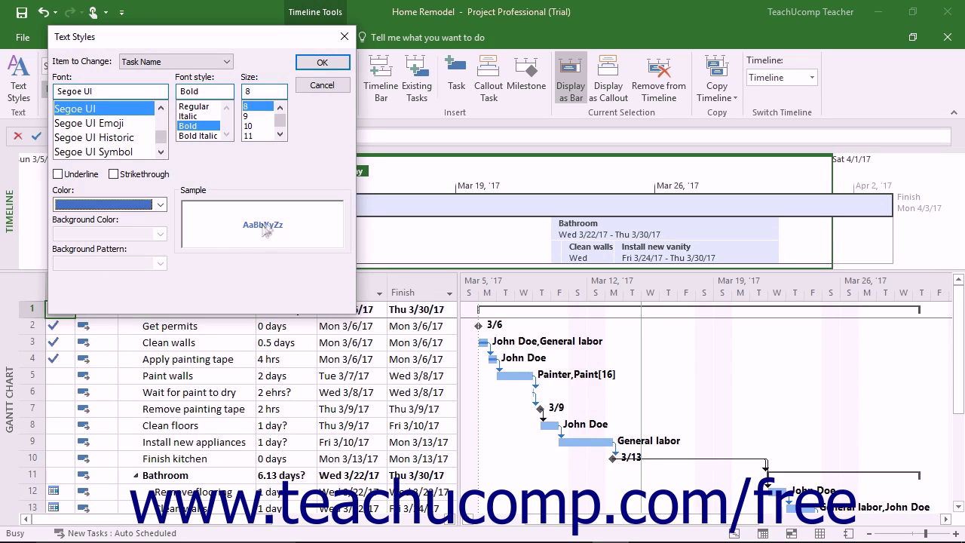
left_click(315, 66)
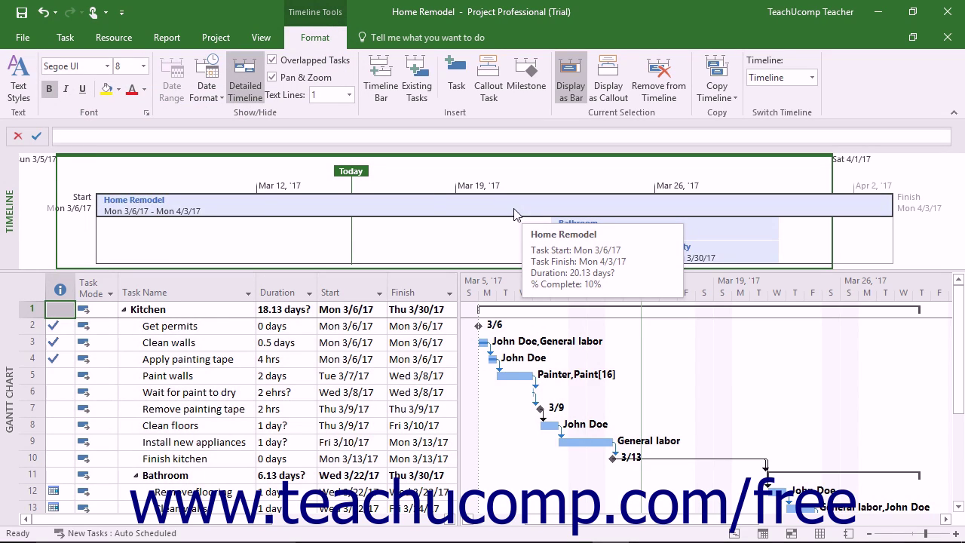
Step: Give the selected Home Remodel bar a light orange fill and gold text, keeping size 8
left_click(101, 112)
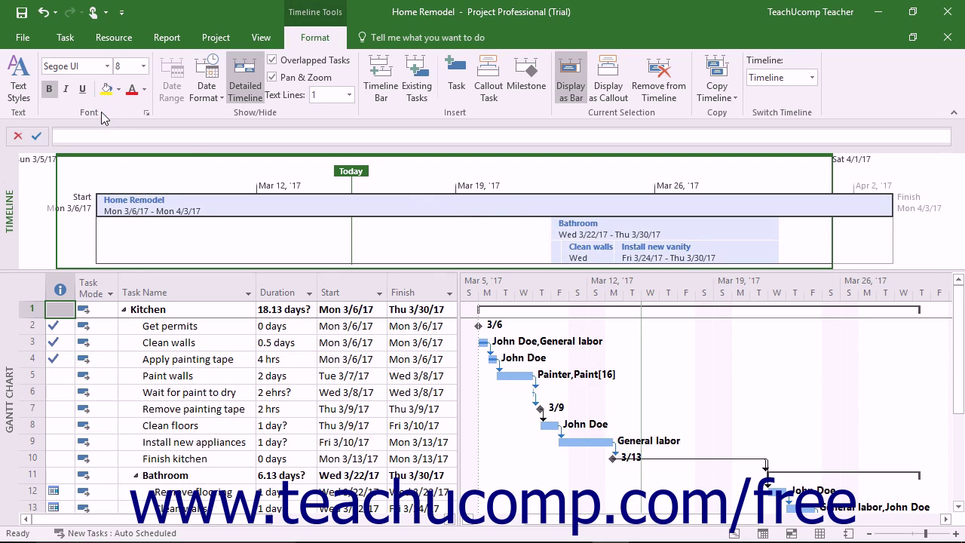
left_click(108, 66)
left_click(109, 67)
left_click(143, 66)
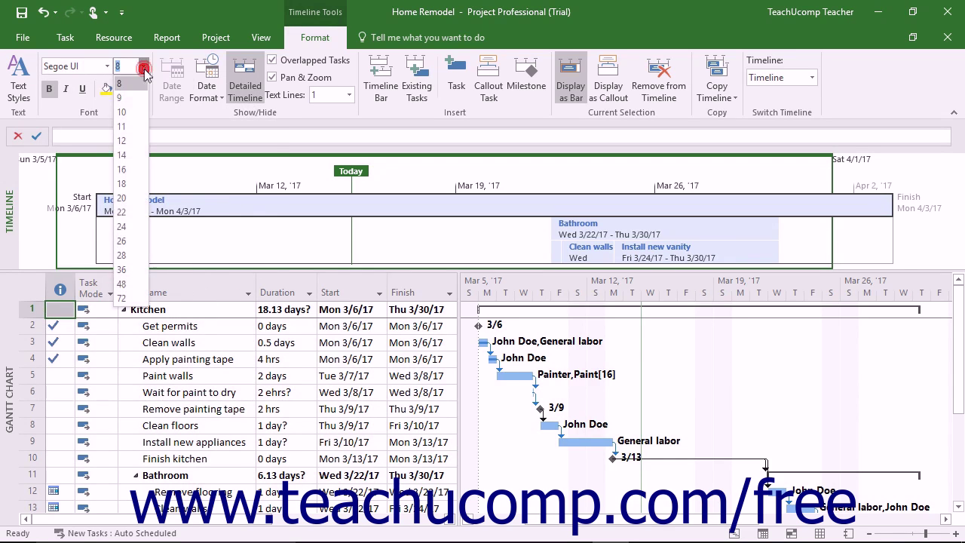
left_click(143, 66)
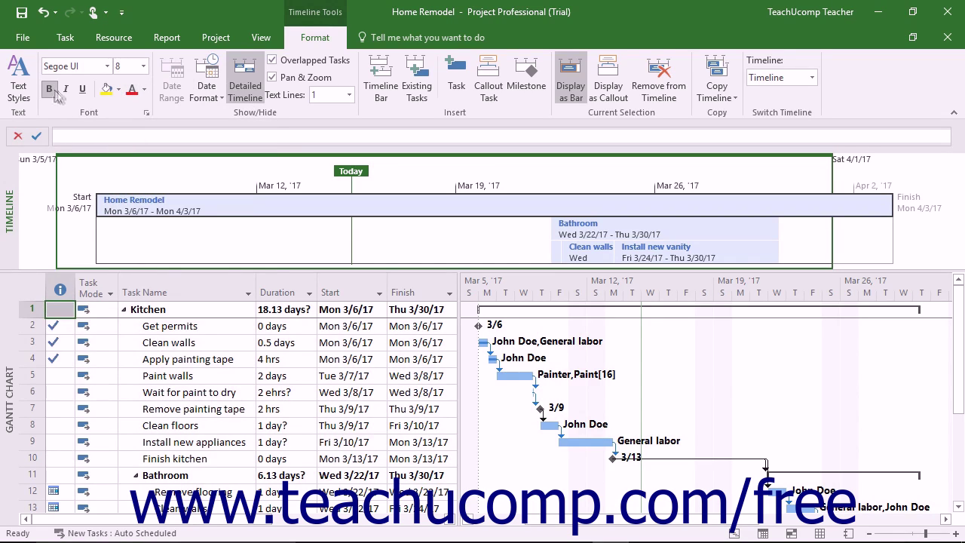
left_click(118, 89)
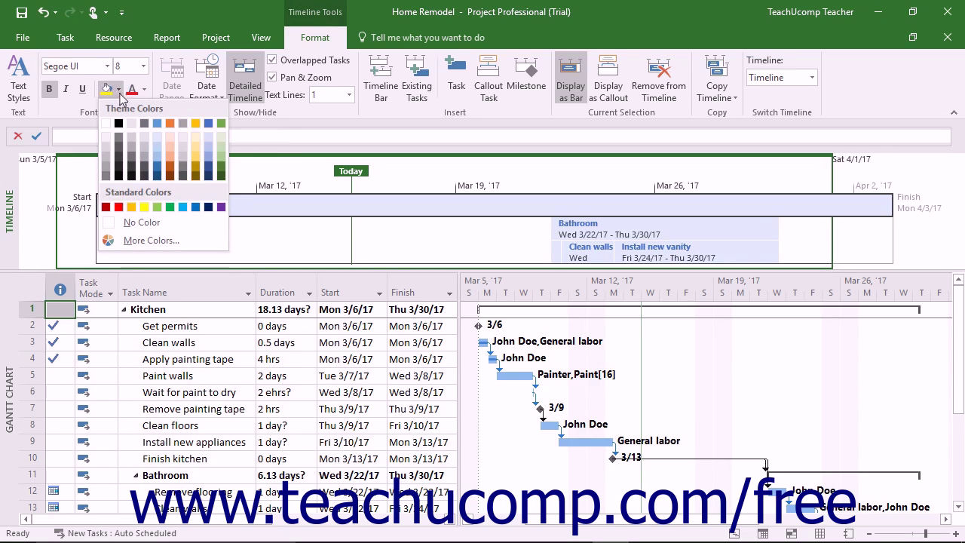
left_click(196, 153)
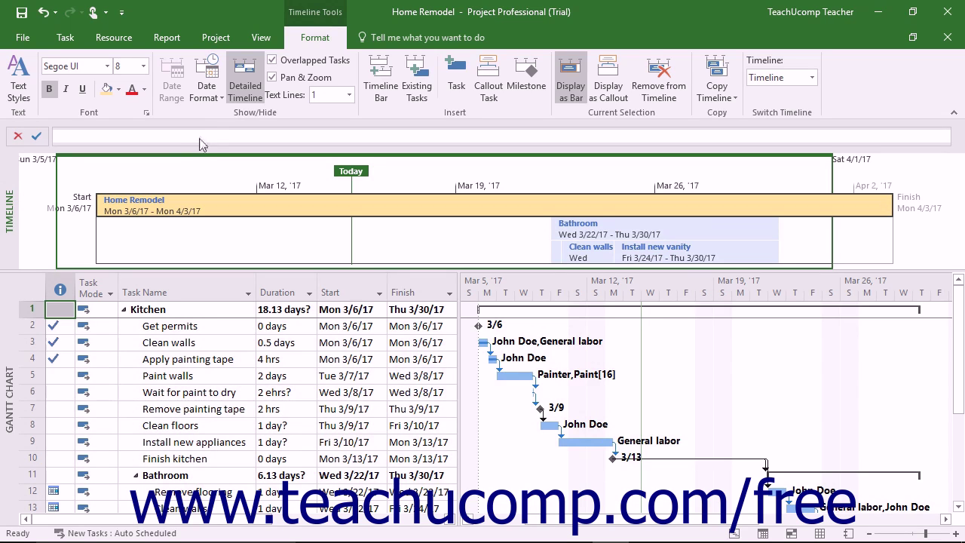
left_click(144, 89)
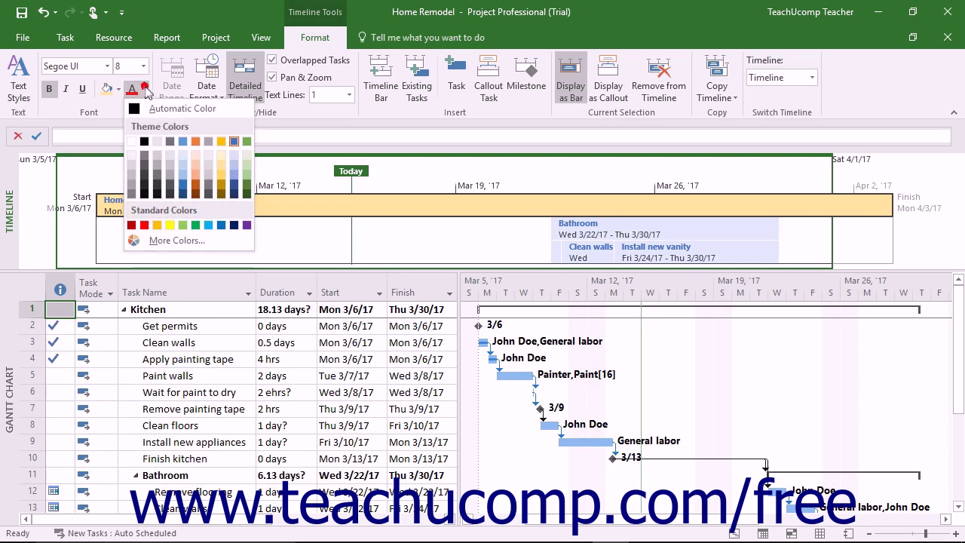
left_click(221, 141)
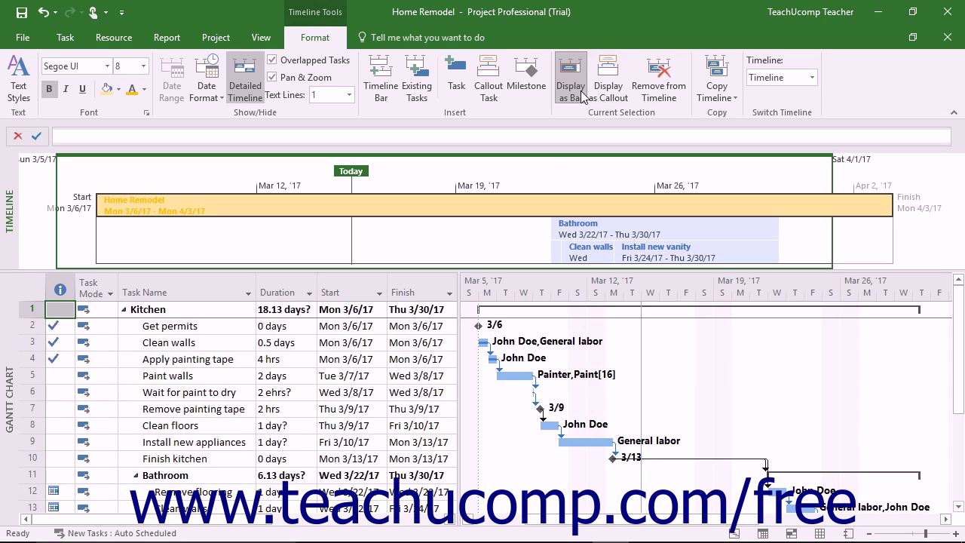
Step: Try Home Remodel as a callout, then a bar, then a callout, and remove it from the timeline
left_click(615, 89)
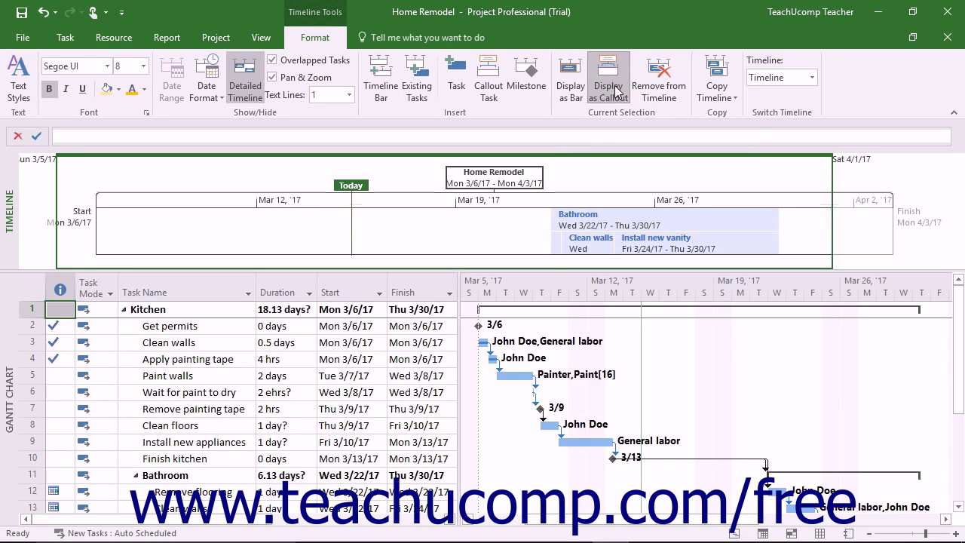
left_click(572, 89)
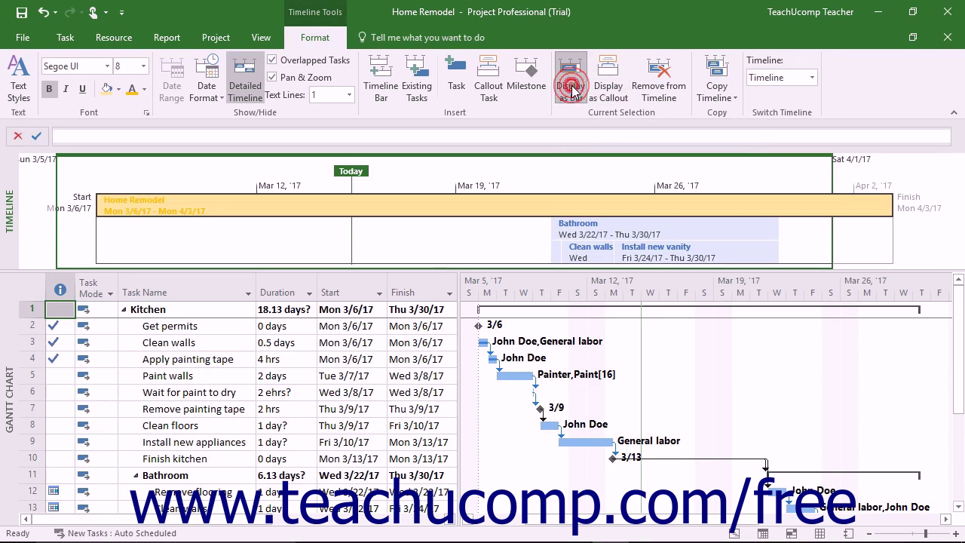
left_click(606, 89)
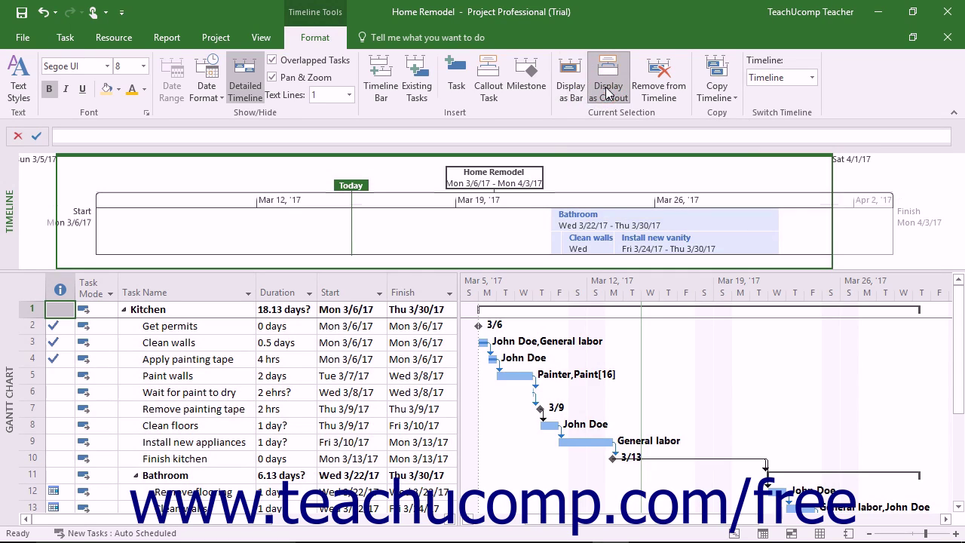
left_click(652, 92)
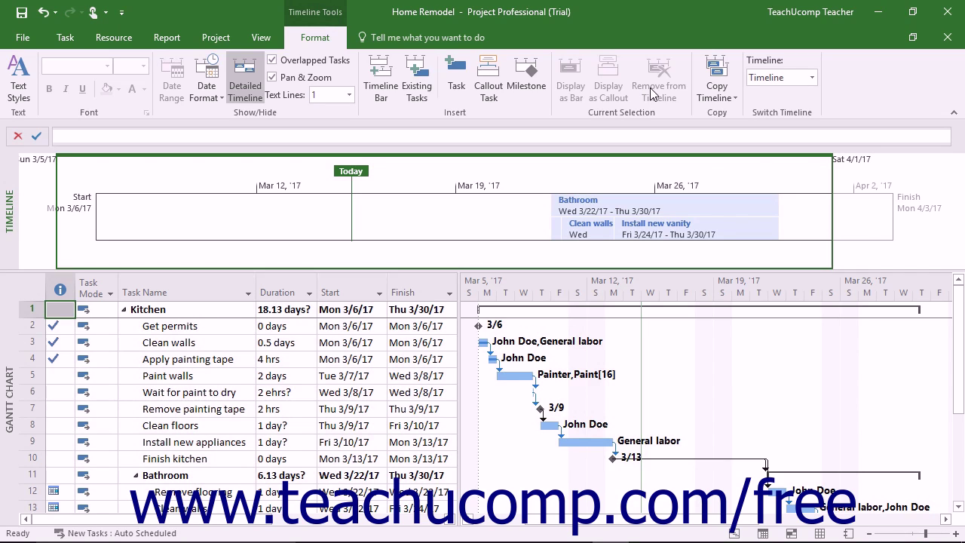
Step: Copy the timeline using the For Presentation option
left_click(720, 98)
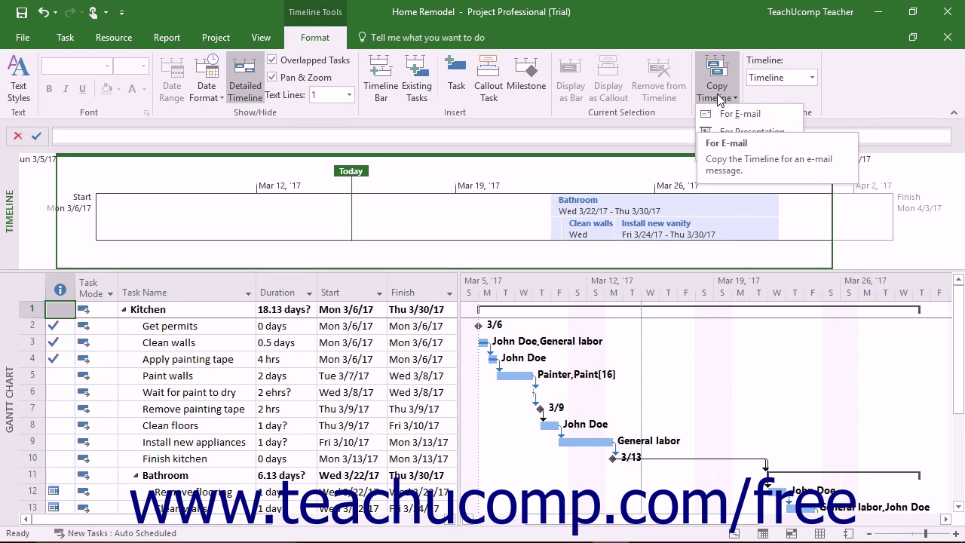
left_click(725, 131)
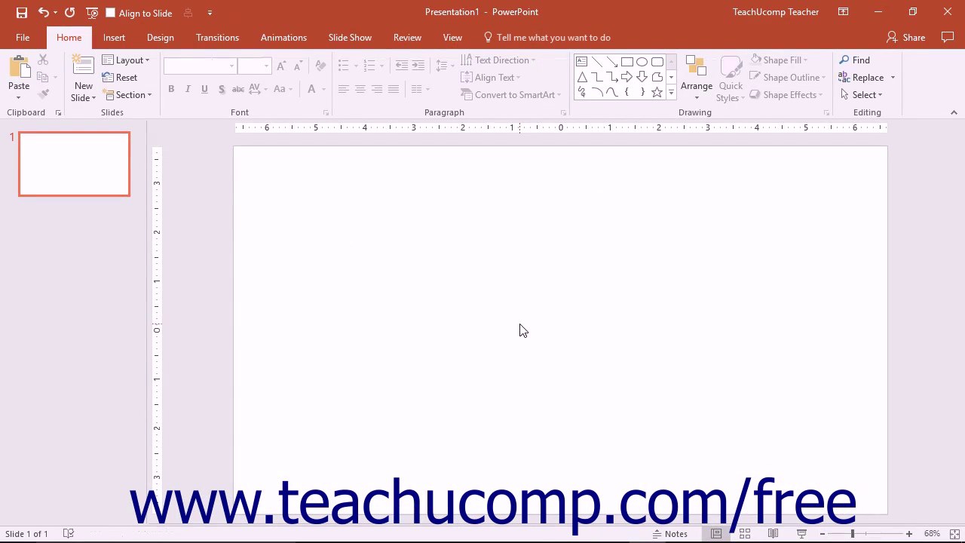
Step: Paste the copied timeline onto the blank slide and move it lower
left_click(22, 72)
left_click_drag(598, 167, 601, 239)
left_click(629, 395)
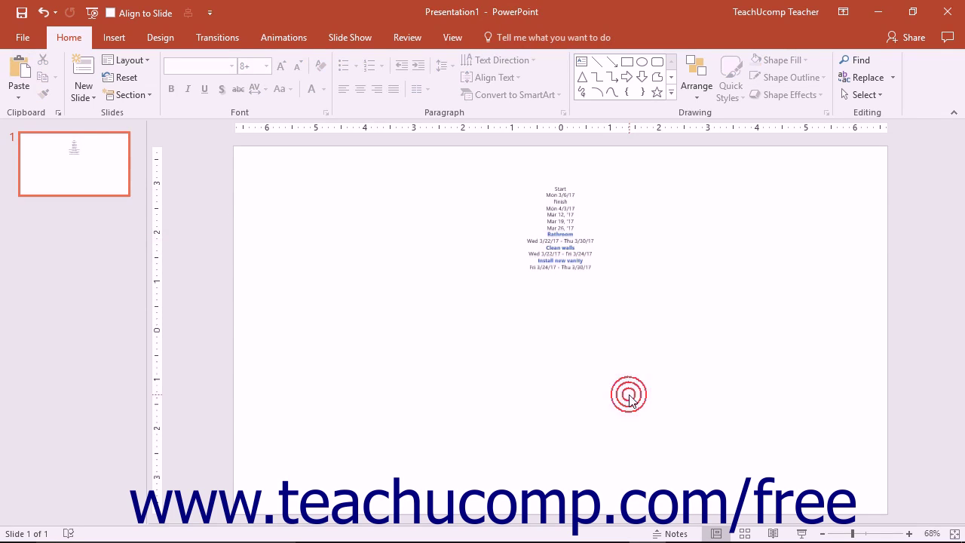
Step: Close PowerPoint without saving and return to the Project timeline
left_click(947, 12)
left_click(475, 299)
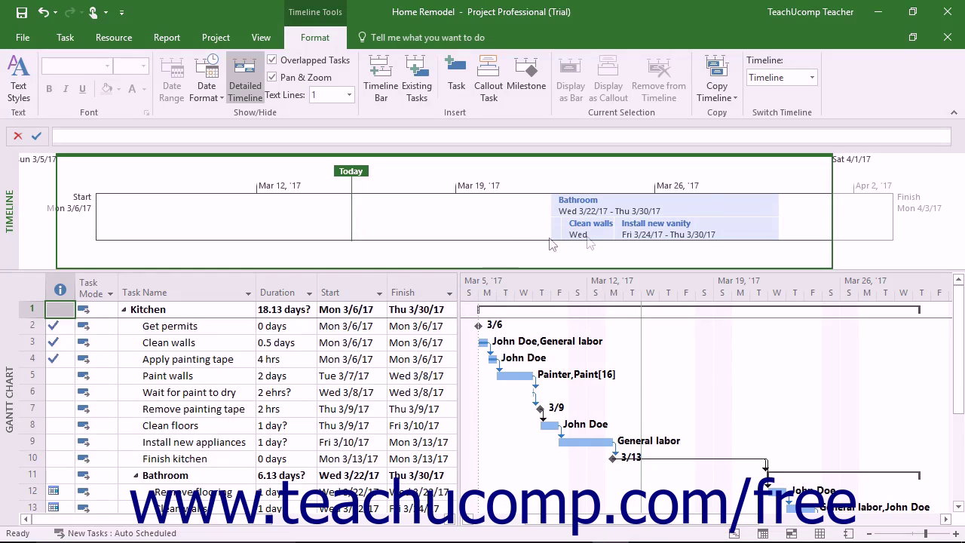
left_click(811, 79)
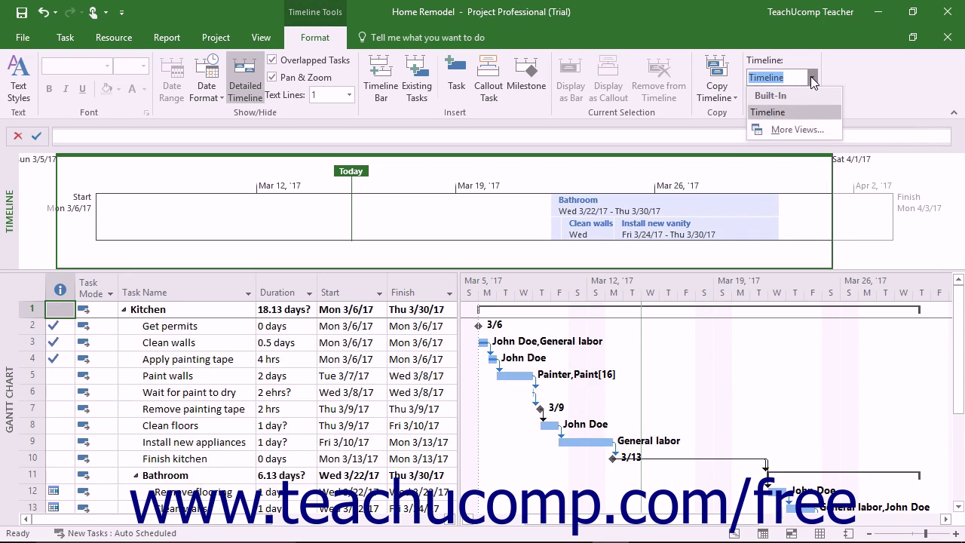